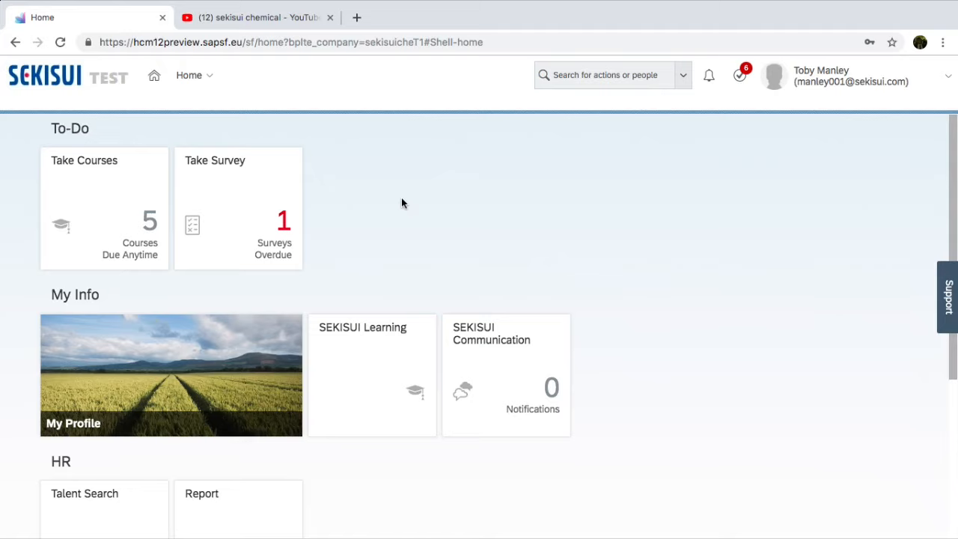
Step: Open the Learning Management administration and go to the Import Content tool for course content
scroll(401, 202, "down", 3)
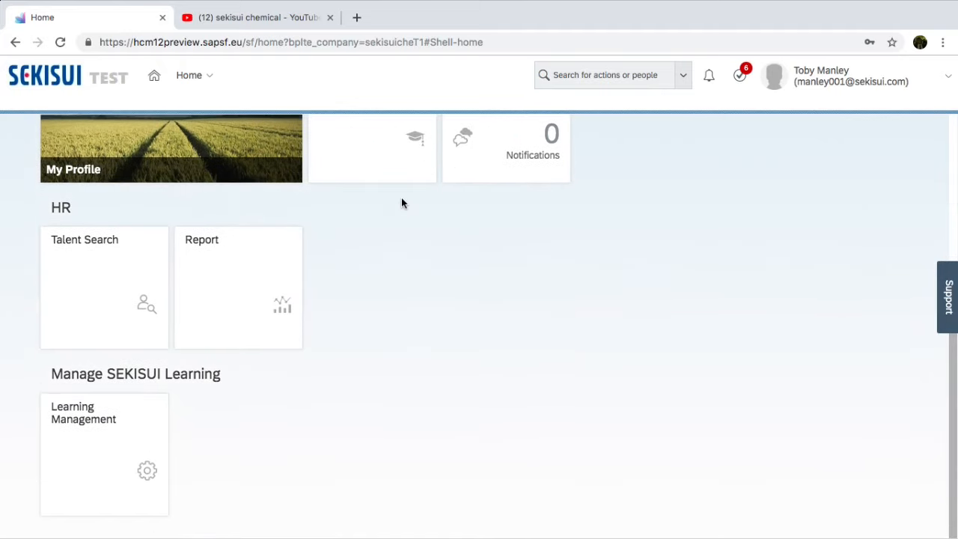
left_click(128, 429)
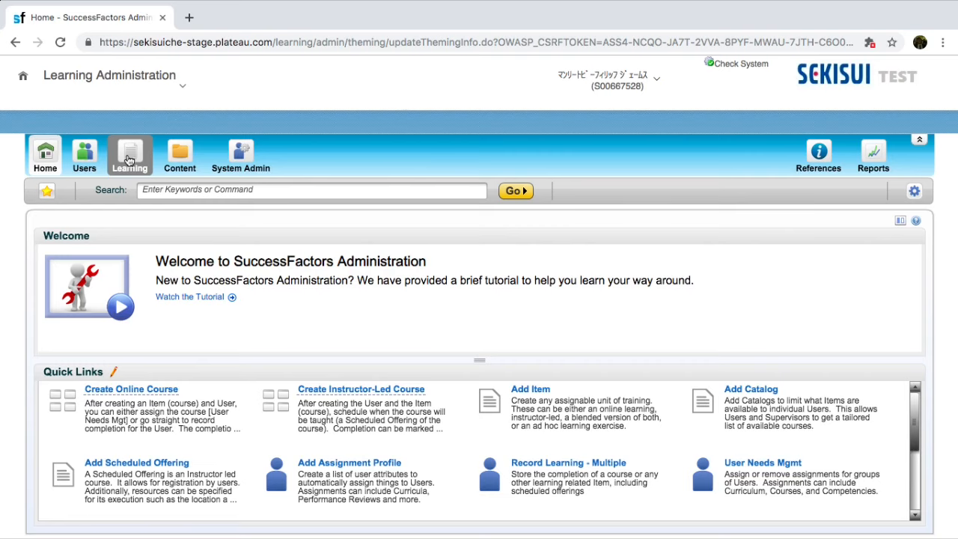
left_click(129, 161)
left_click(183, 159)
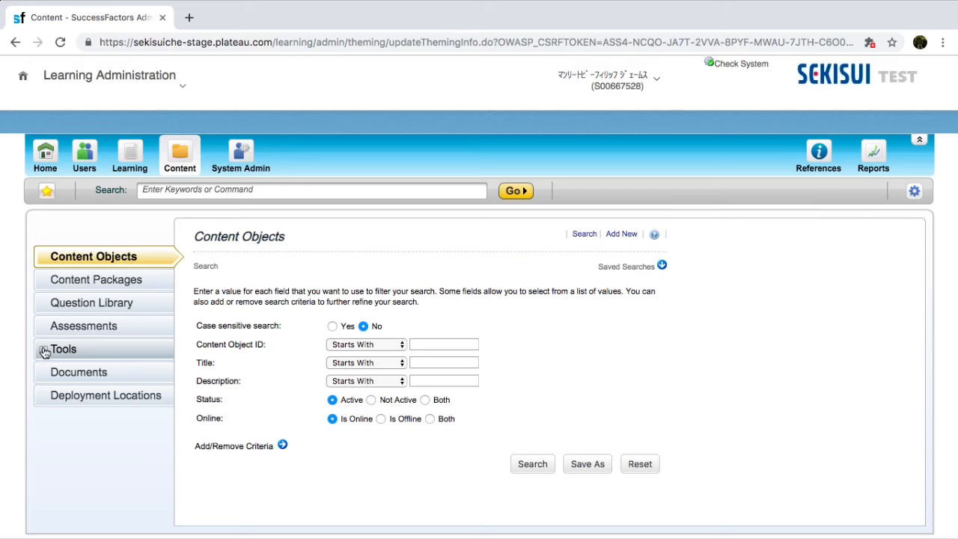
left_click(45, 350)
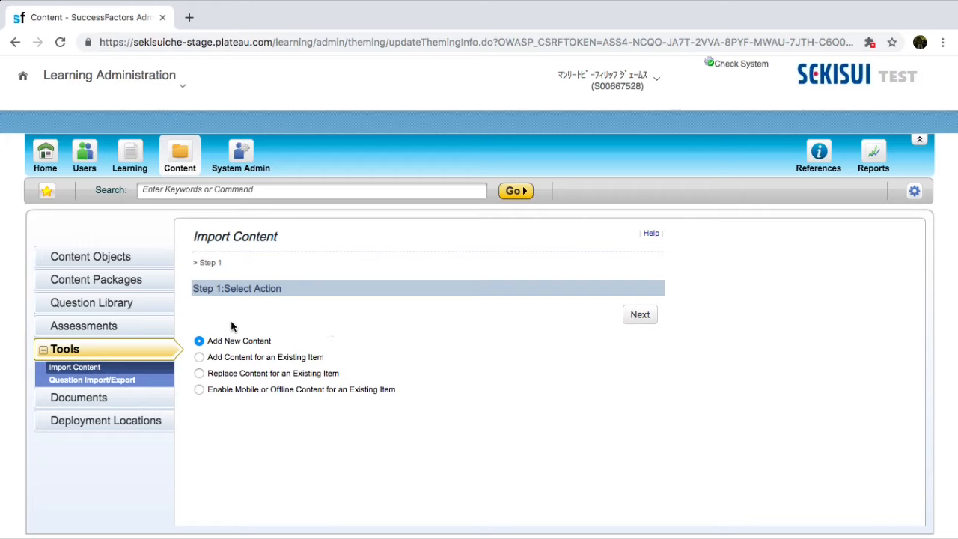
Step: Start an import using Add New Content and choose SAMPLE.pdf from the Desktop as the content file
left_click(641, 316)
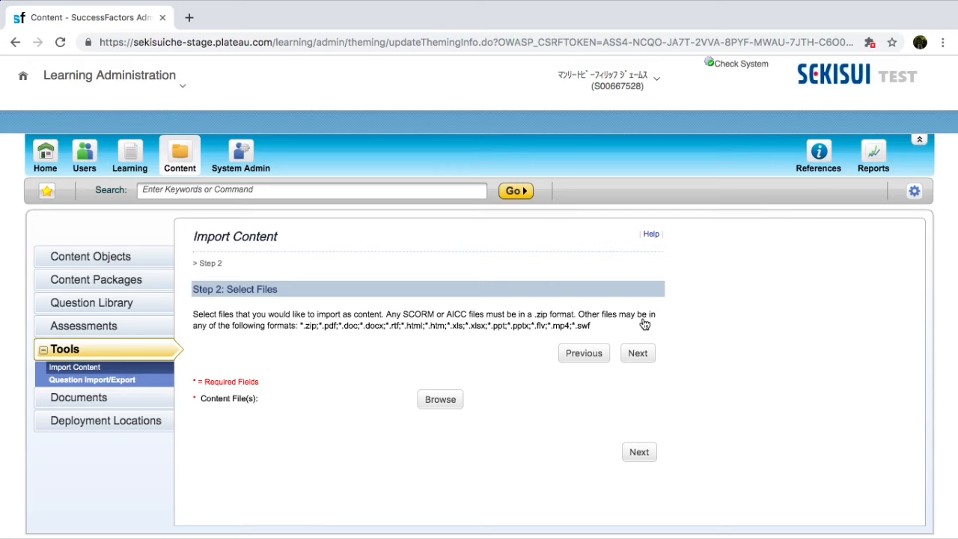
left_click(440, 399)
left_click(678, 88)
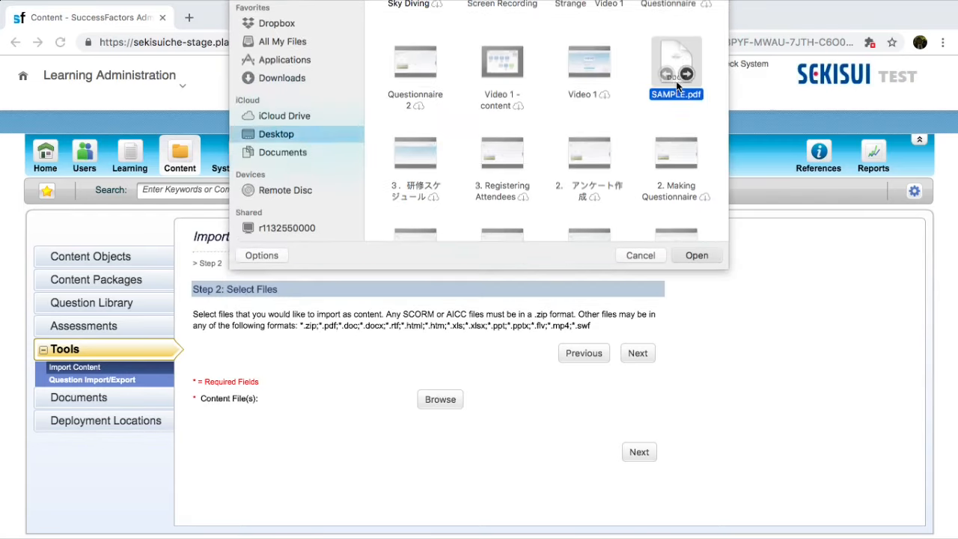
double_click(677, 87)
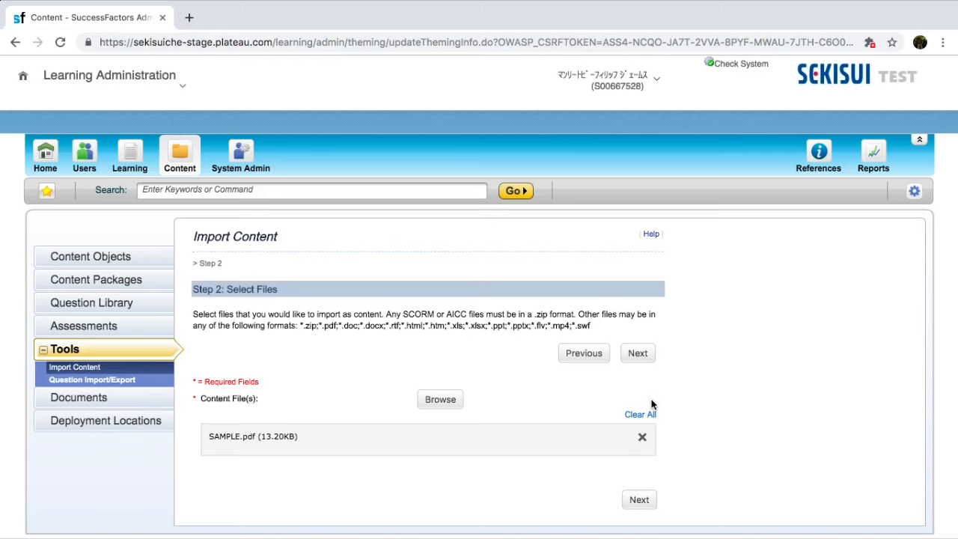
left_click(637, 354)
Step: Set the import's server location to Default Content Server (default) and its domain ID to ALL
scroll(432, 397, "down", 5)
scroll(432, 400, "down", 3)
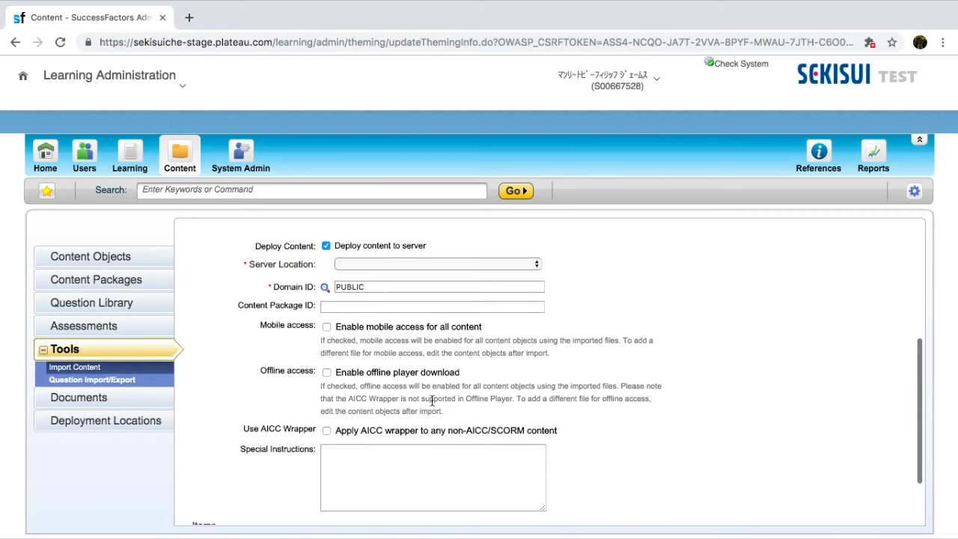
left_click(459, 264)
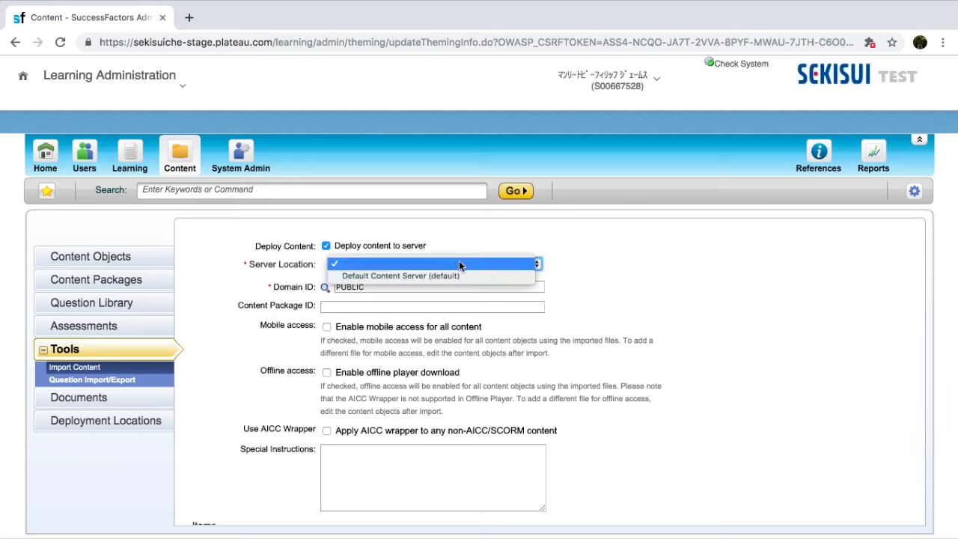
left_click(454, 274)
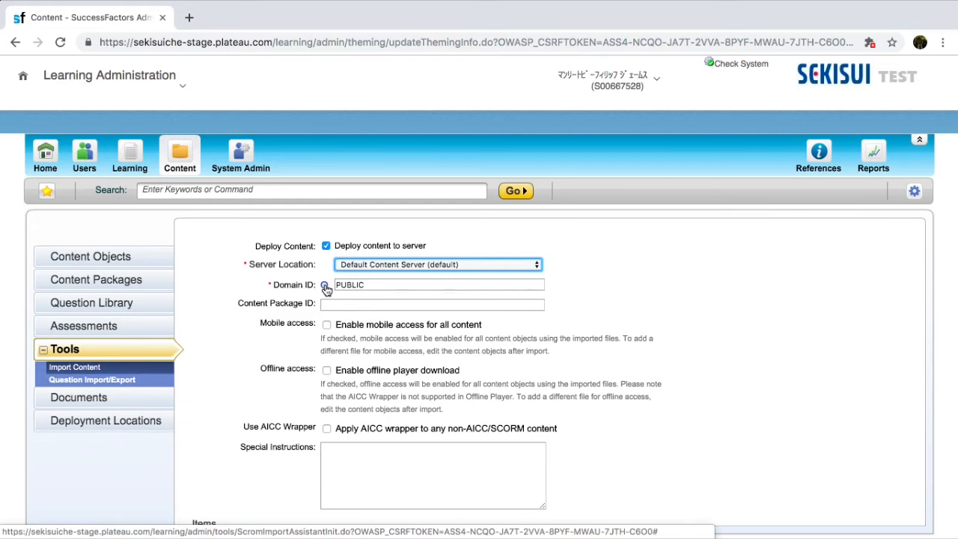
left_click(326, 288)
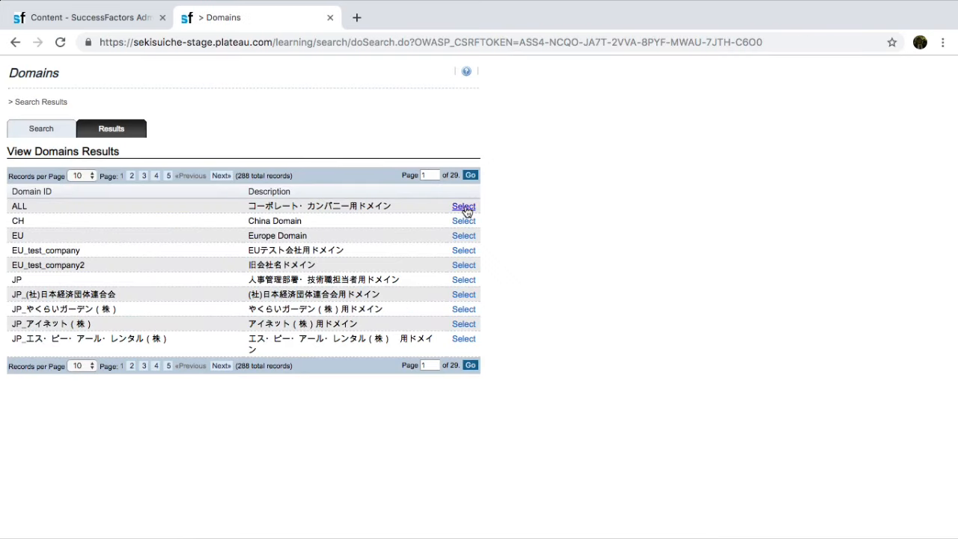
left_click(464, 207)
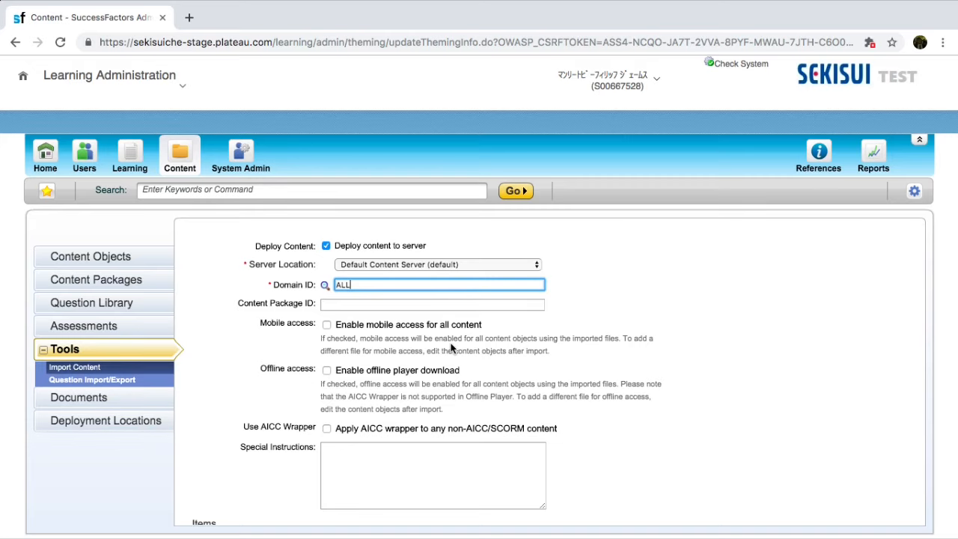
Step: Apply the AICC wrapper to non-AICC/SCORM content and import the files
scroll(449, 348, "down", 1)
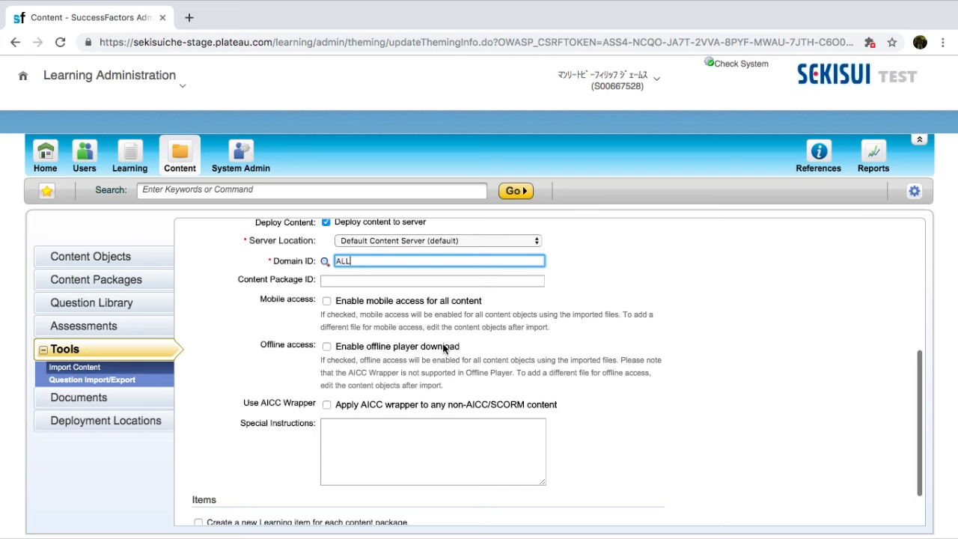
left_click(327, 406)
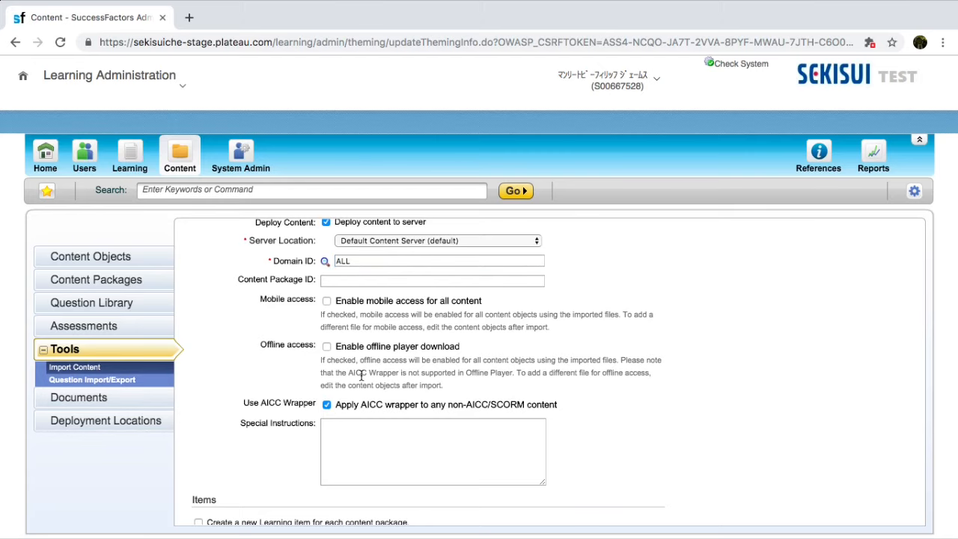
scroll(360, 375, "down", 2)
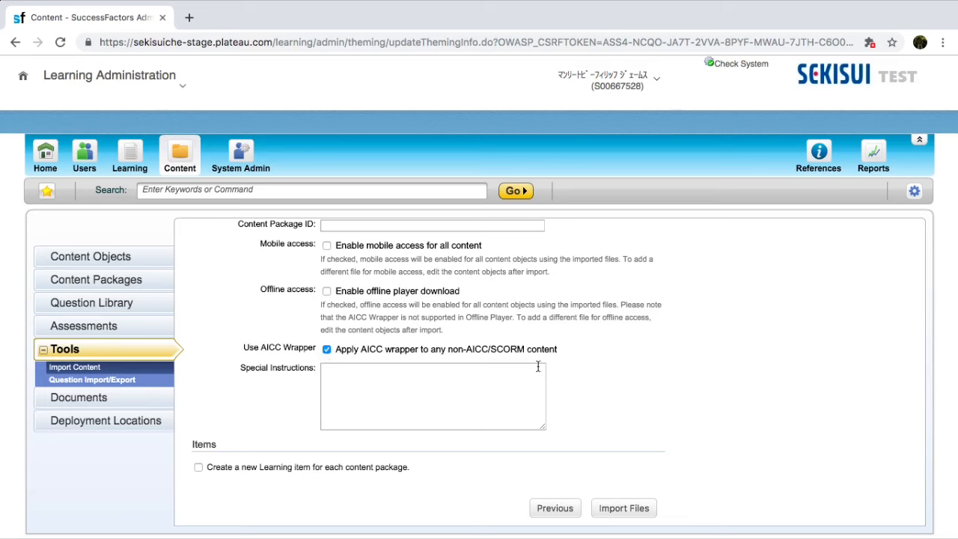
left_click(640, 509)
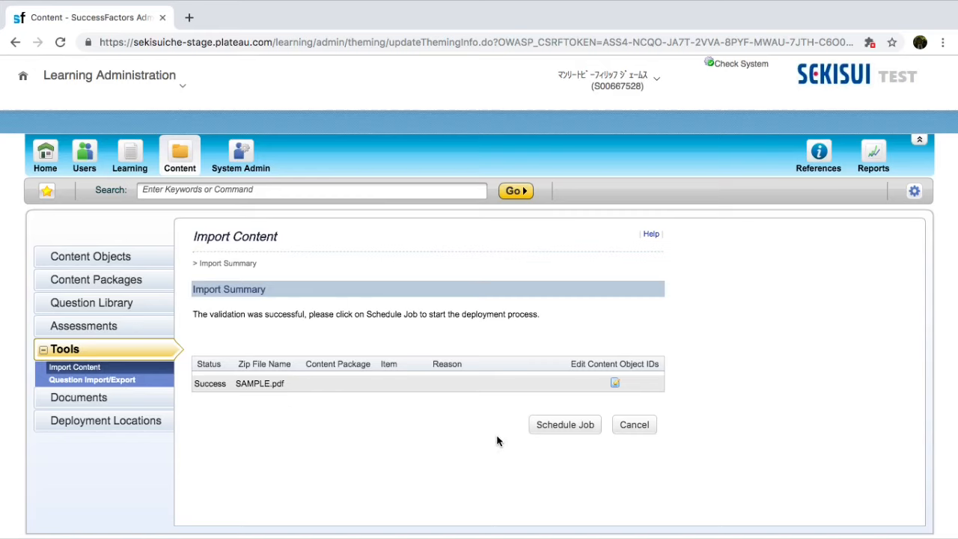
Step: Schedule the SAMPLE.pdf deployment job to run immediately with email notification upon completion, and finish the import
left_click(577, 427)
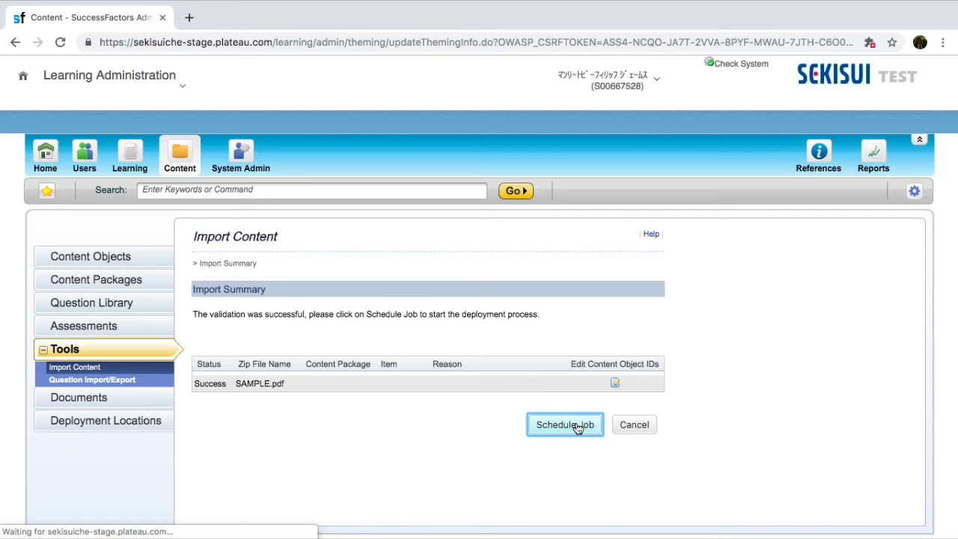
scroll(578, 428, "down", 2)
scroll(578, 428, "down", 1)
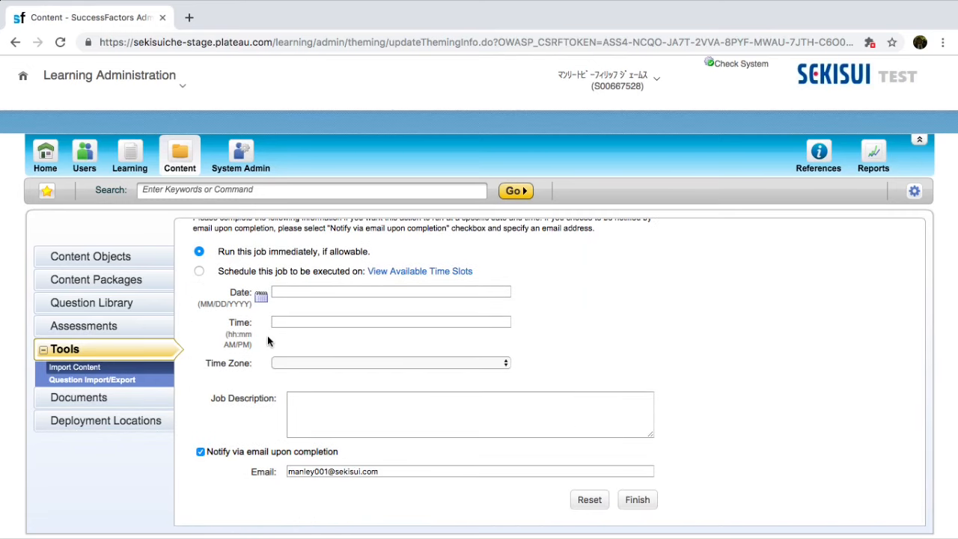
scroll(267, 338, "up", 2)
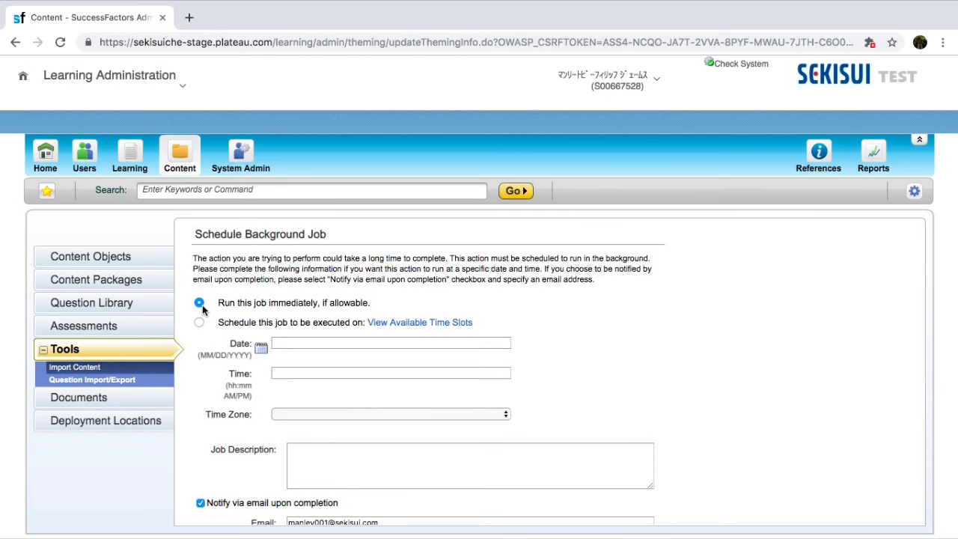
scroll(556, 402, "down", 1)
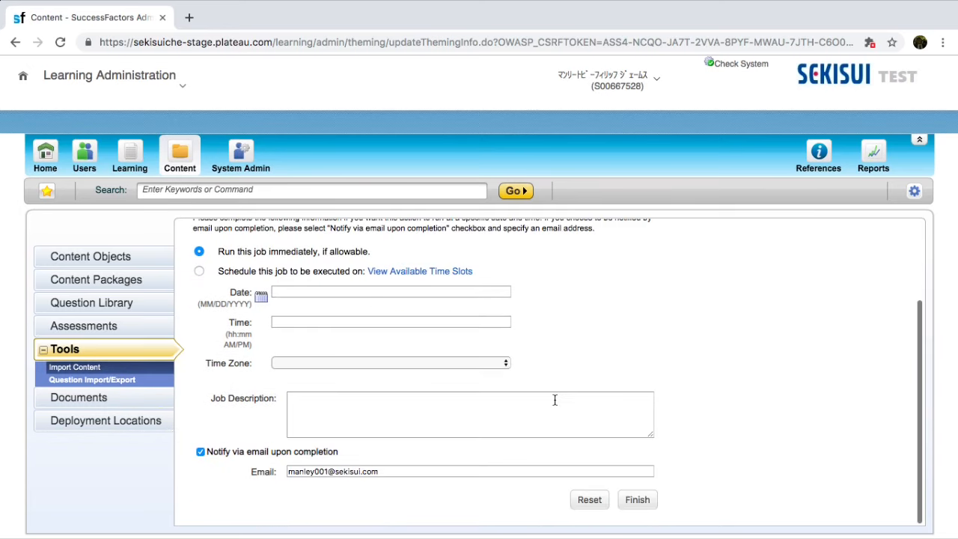
left_click(641, 507)
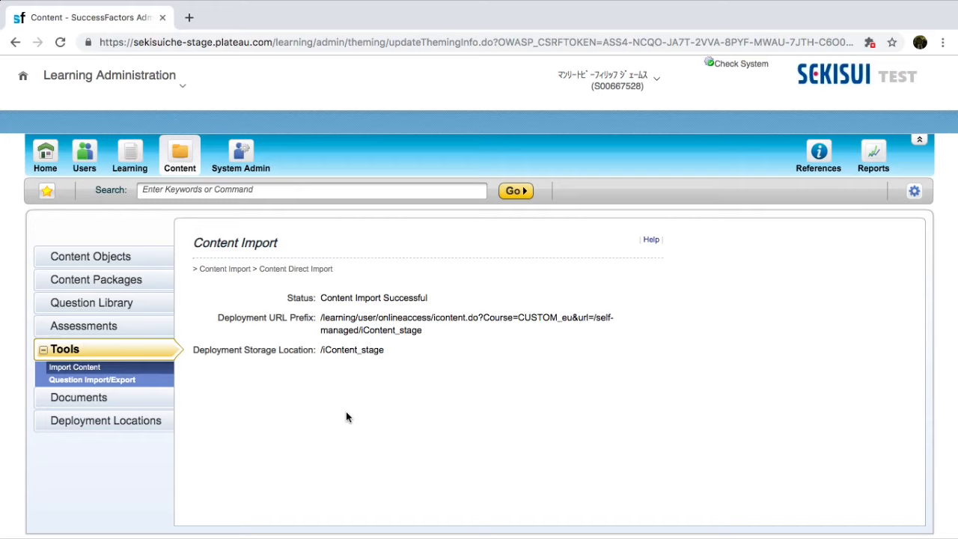
Step: Start a new content object with the ID EXAMPLECONTENTSID1 and the title Training Video
left_click(186, 168)
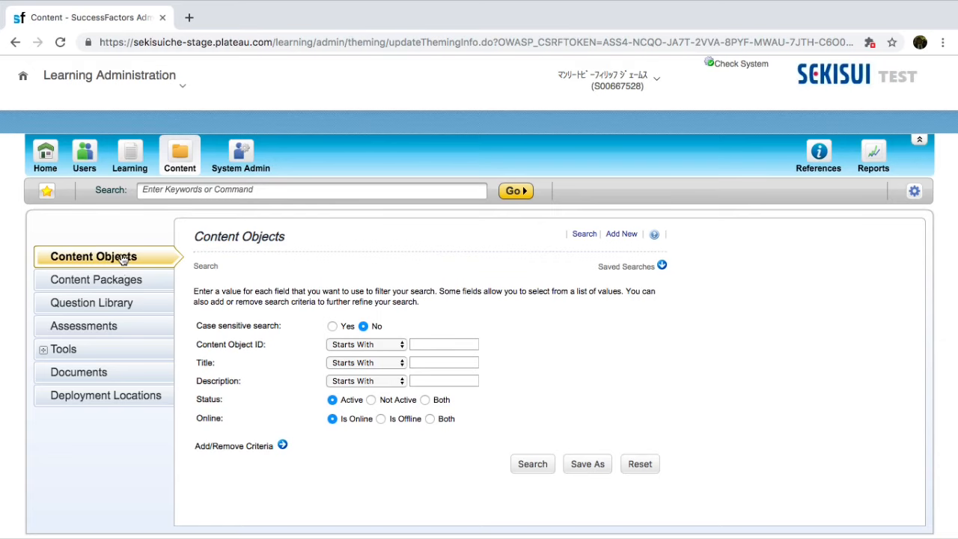
left_click(622, 235)
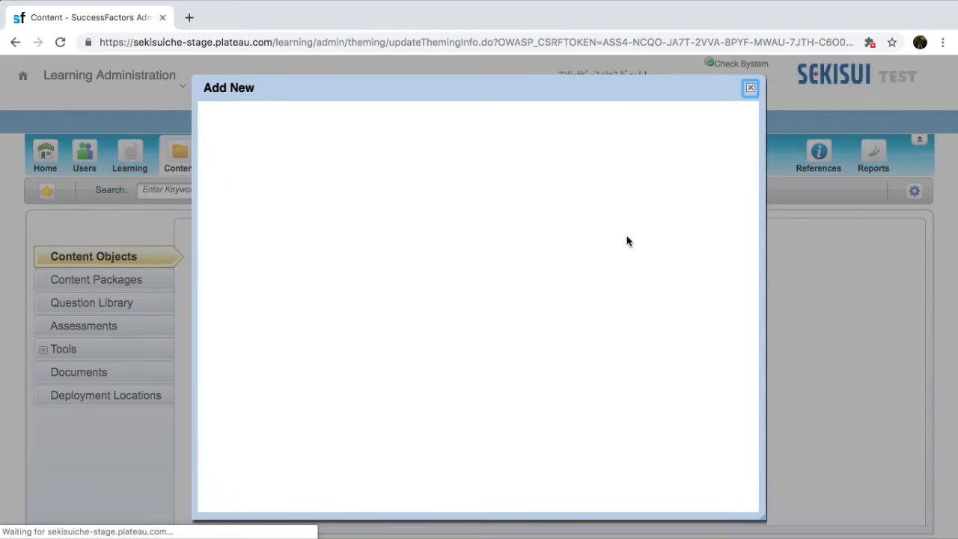
left_click(329, 243)
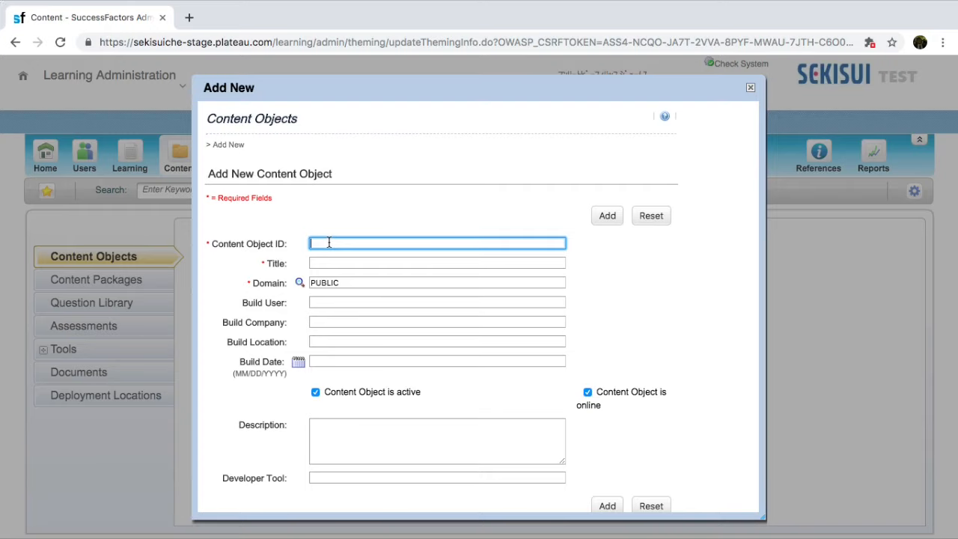
type("EXAMPLECONTENTSID")
type("EXAMPLECONTENTSID1")
left_click(359, 263)
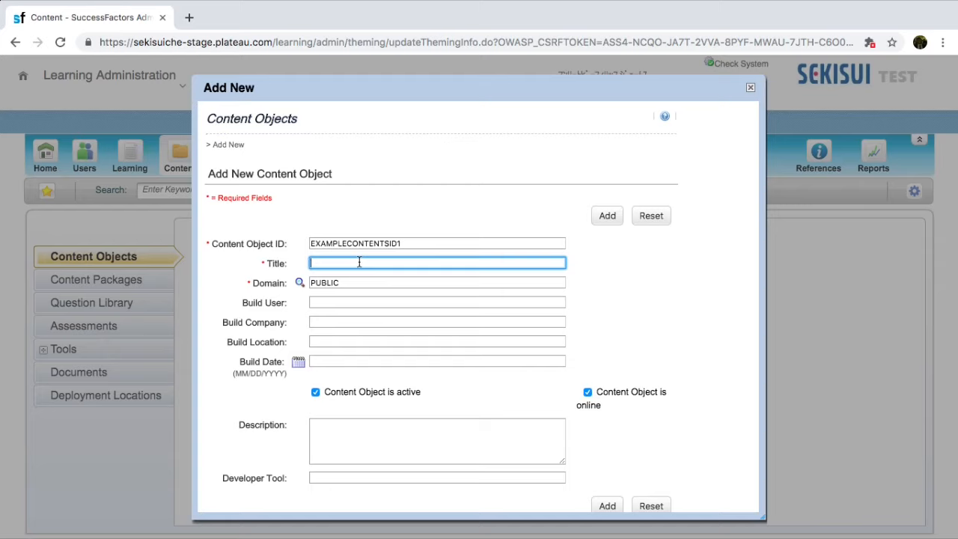
type("Training Video")
Step: Set the new content object's domain to ALL and add the object
left_click(299, 285)
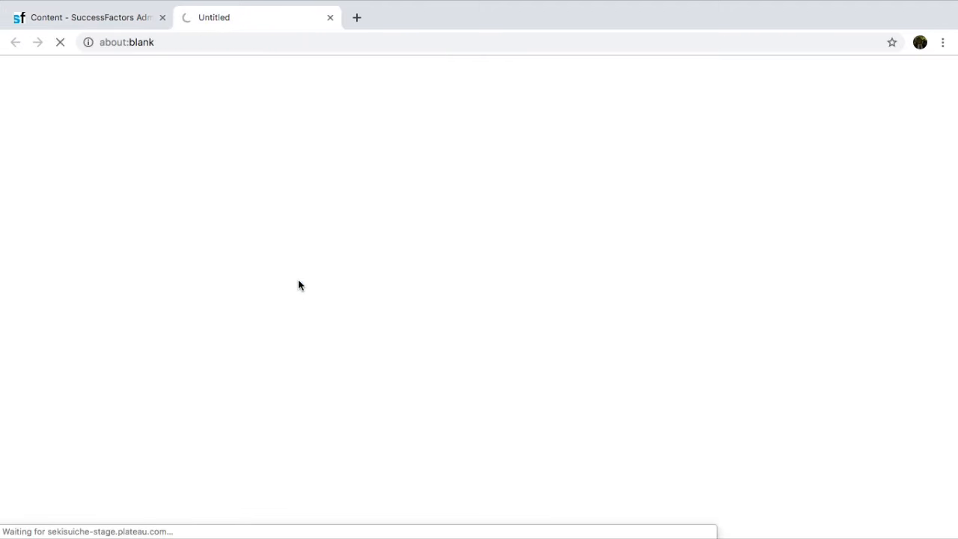
left_click(394, 300)
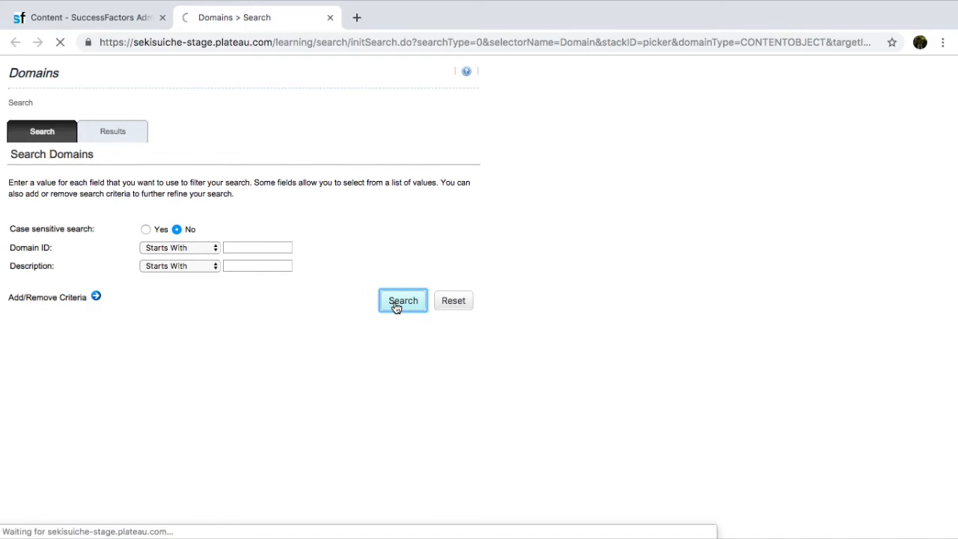
left_click(466, 207)
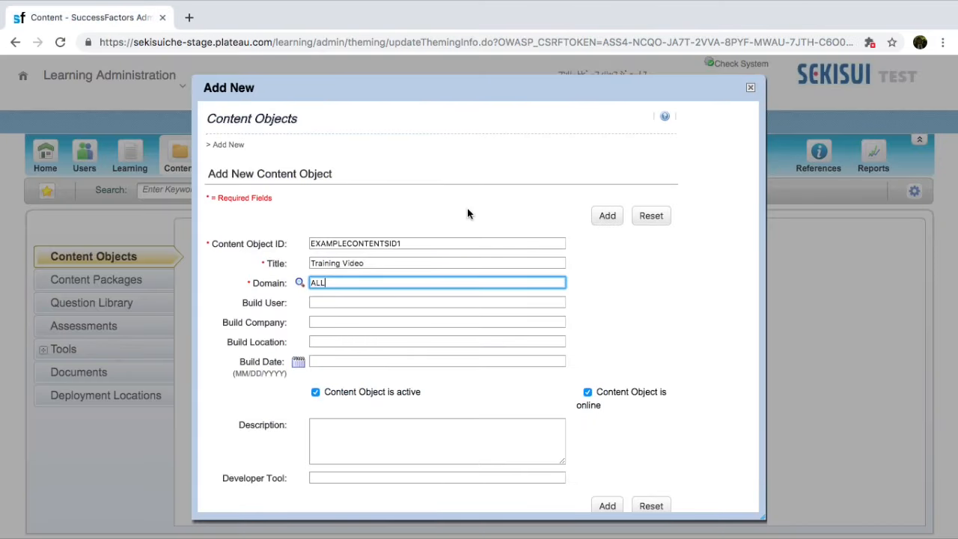
scroll(313, 328, "down", 1)
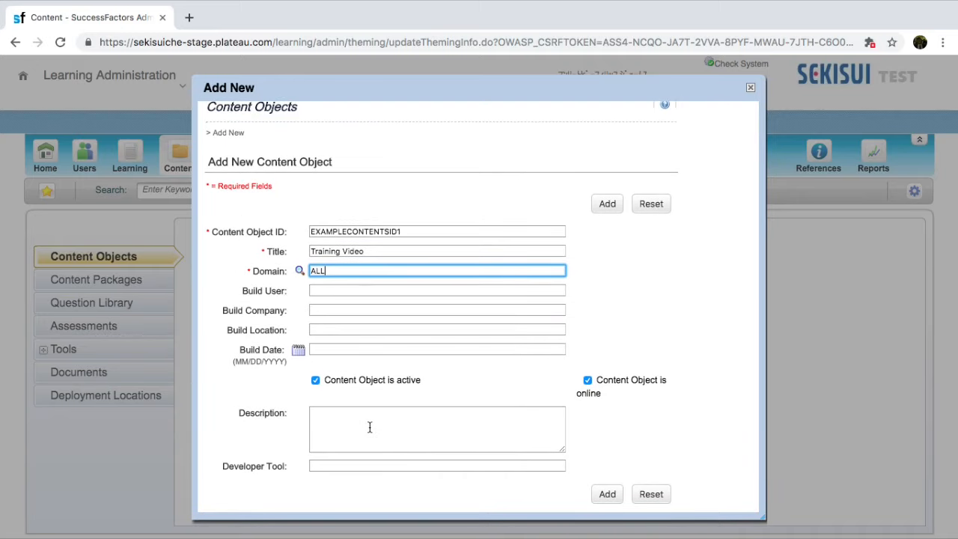
left_click(607, 496)
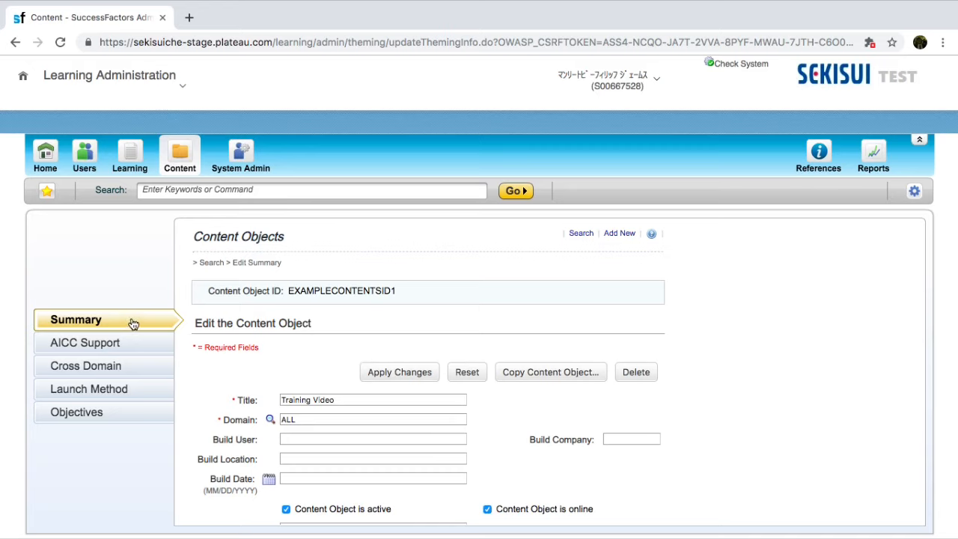
left_click(103, 391)
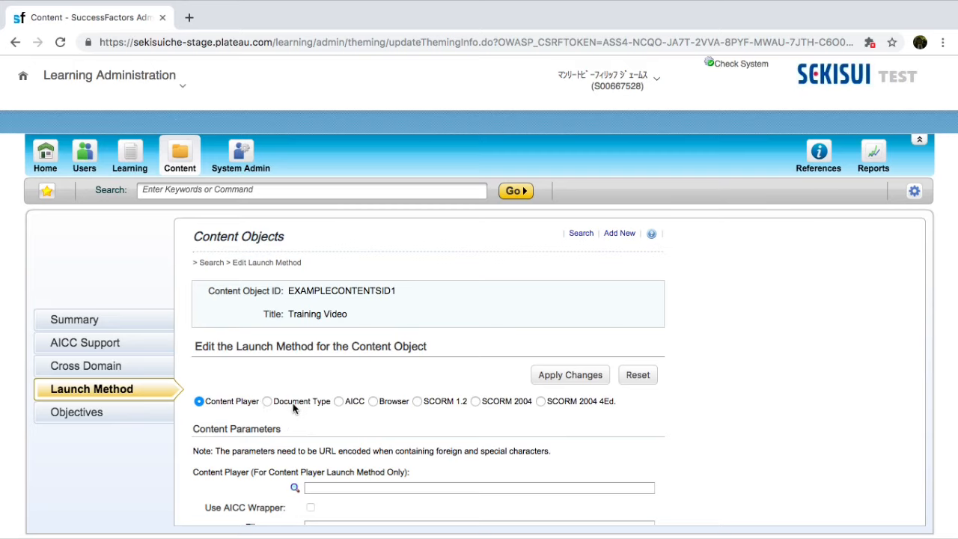
left_click(376, 404)
scroll(376, 404, "down", 4)
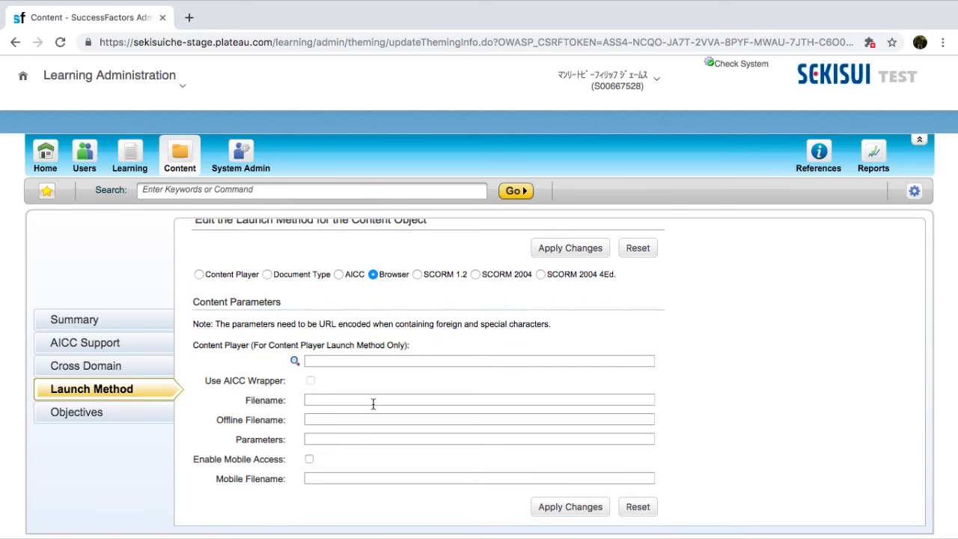
left_click(315, 402)
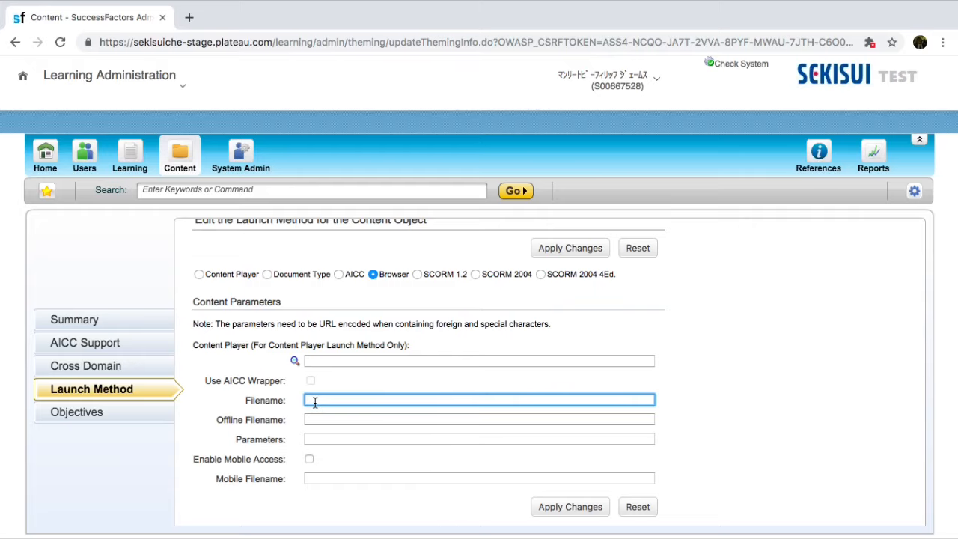
type("https://www.youtube.com/watch?v=3IB0k8Fjdr4")
scroll(578, 312, "up", 3)
left_click(571, 327)
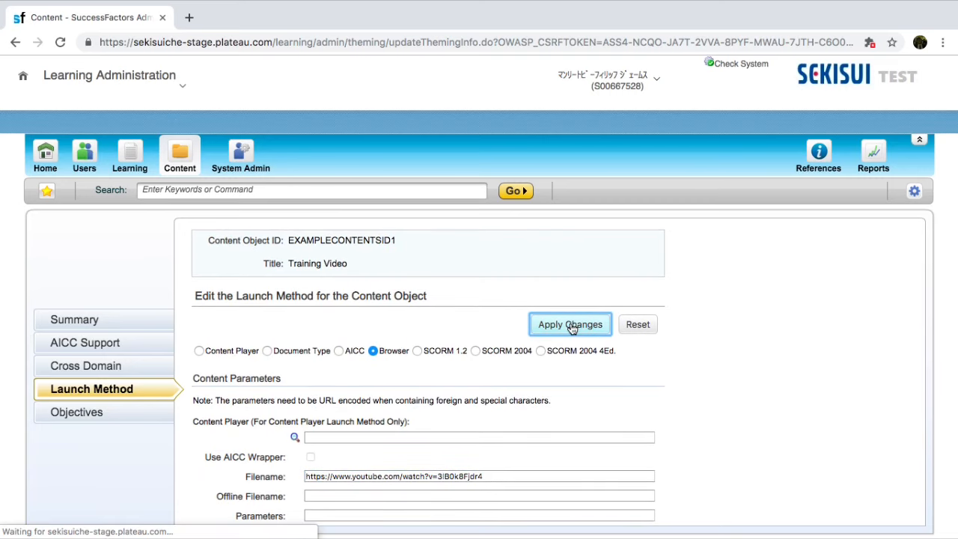
scroll(408, 399, "down", 2)
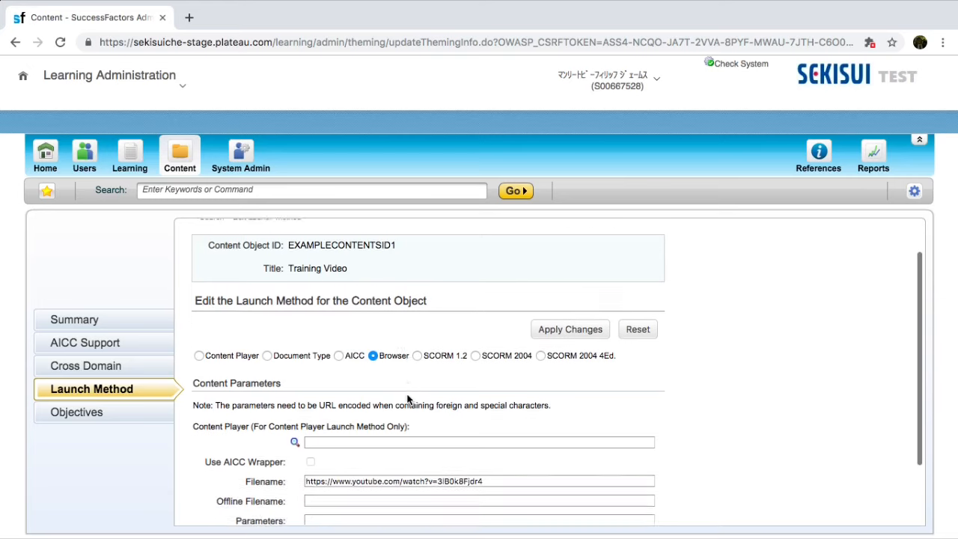
scroll(408, 399, "down", 2)
scroll(408, 399, "up", 3)
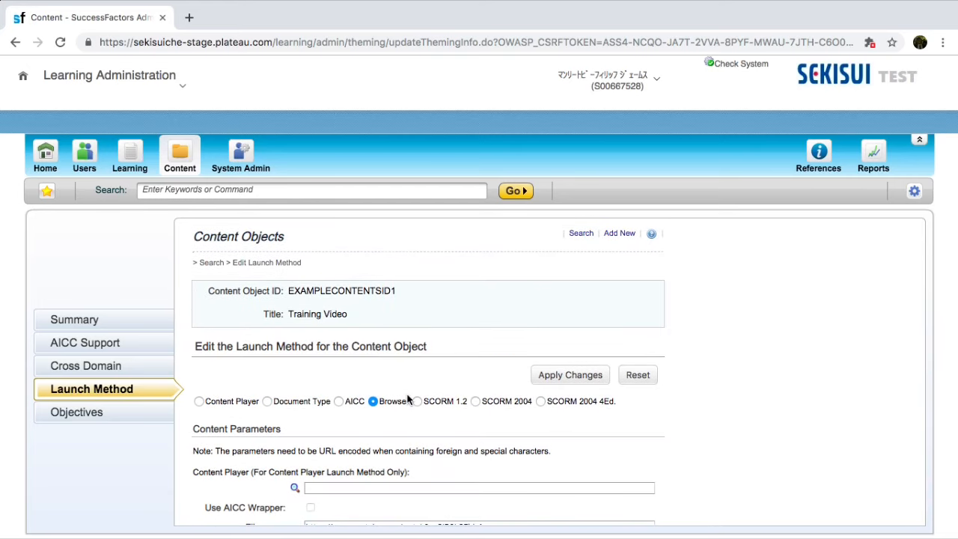